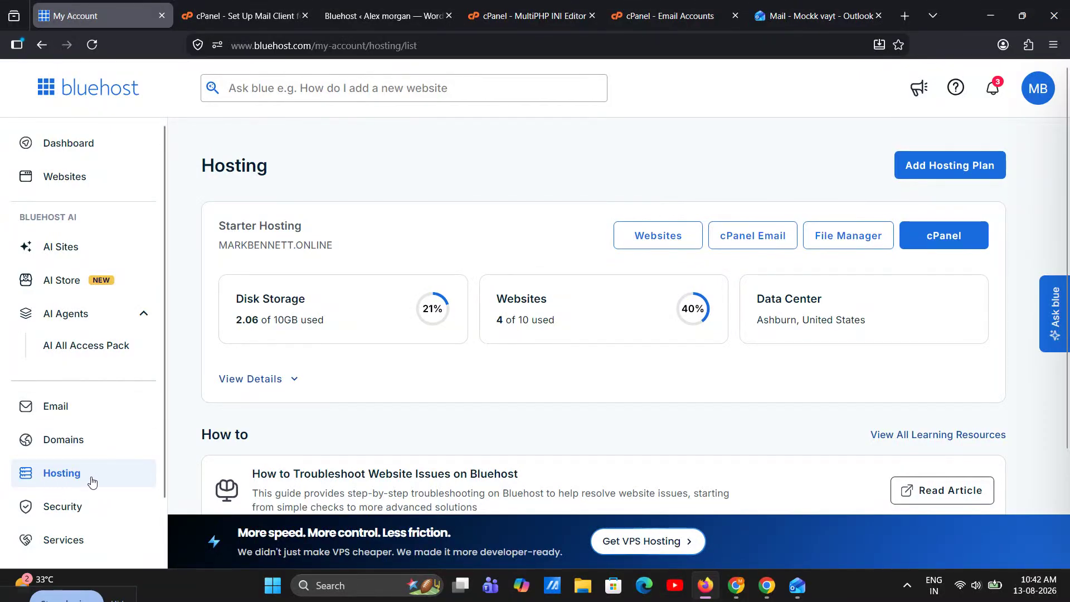
Open cPanel for the Starter Hosting plan and close the old MultiPHP INI Editor and Email Accounts browser tabs.
click(976, 241)
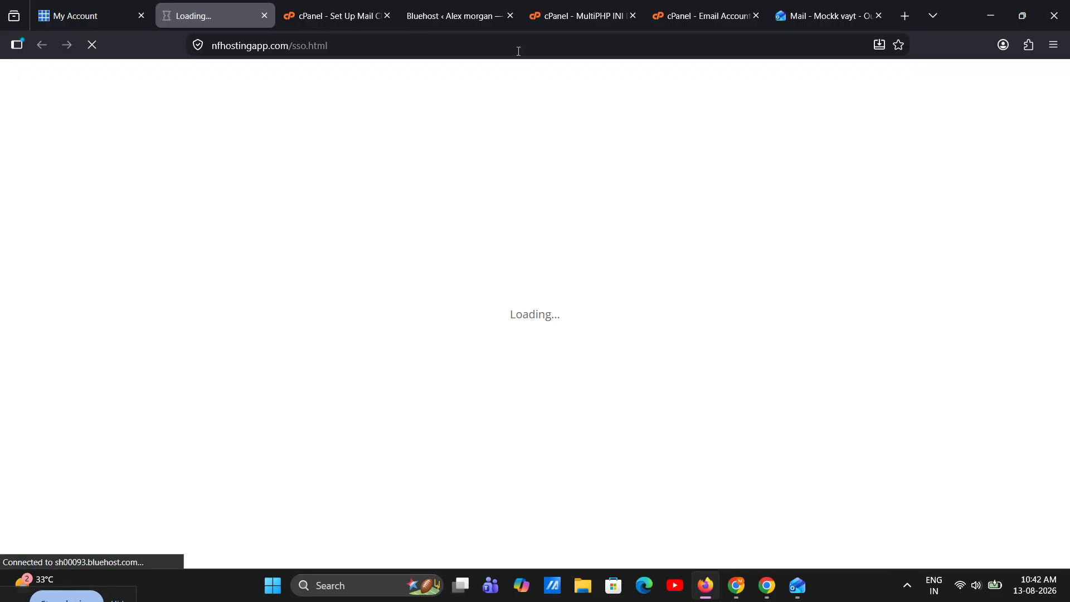
click(631, 18)
click(632, 17)
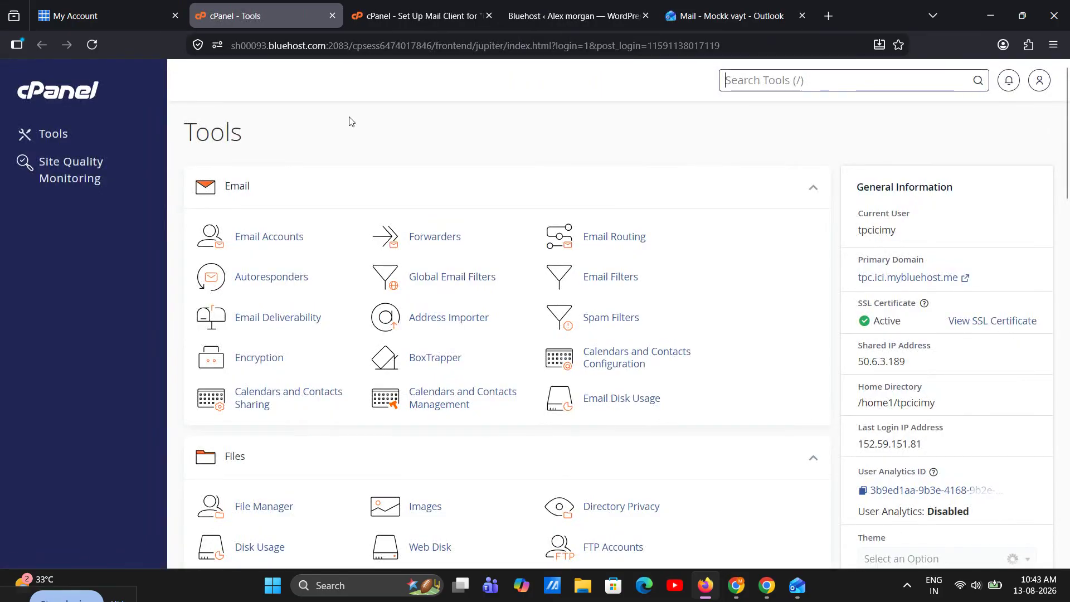
Find and open the MultiPHP INI Editor among the cPanel tools and load the basic settings for the Home Directory.
scroll(351, 121, down, 15)
scroll(390, 262, down, 3)
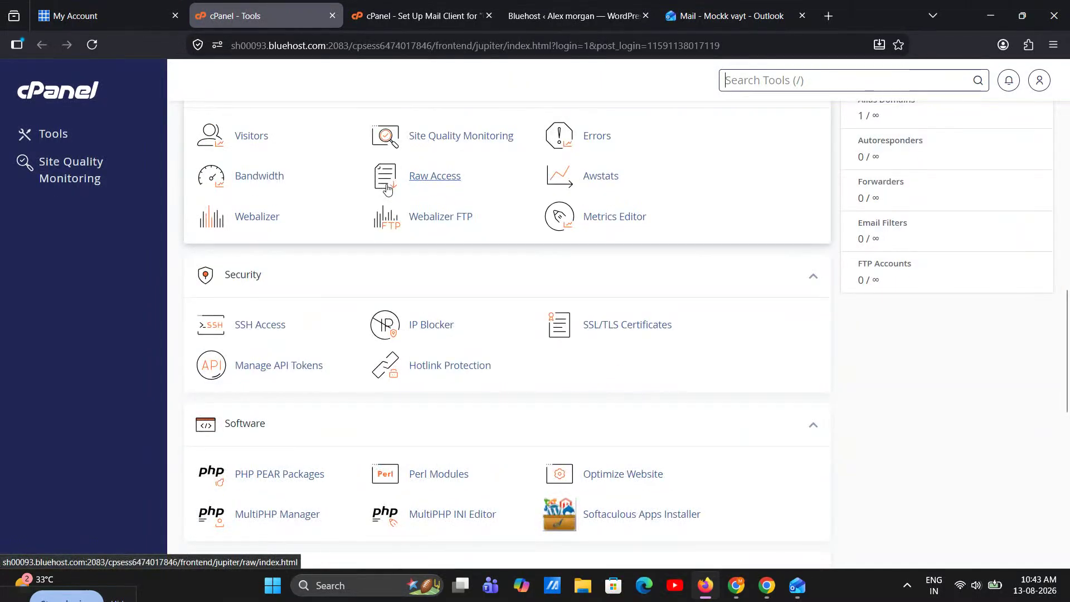
scroll(355, 328, up, 3)
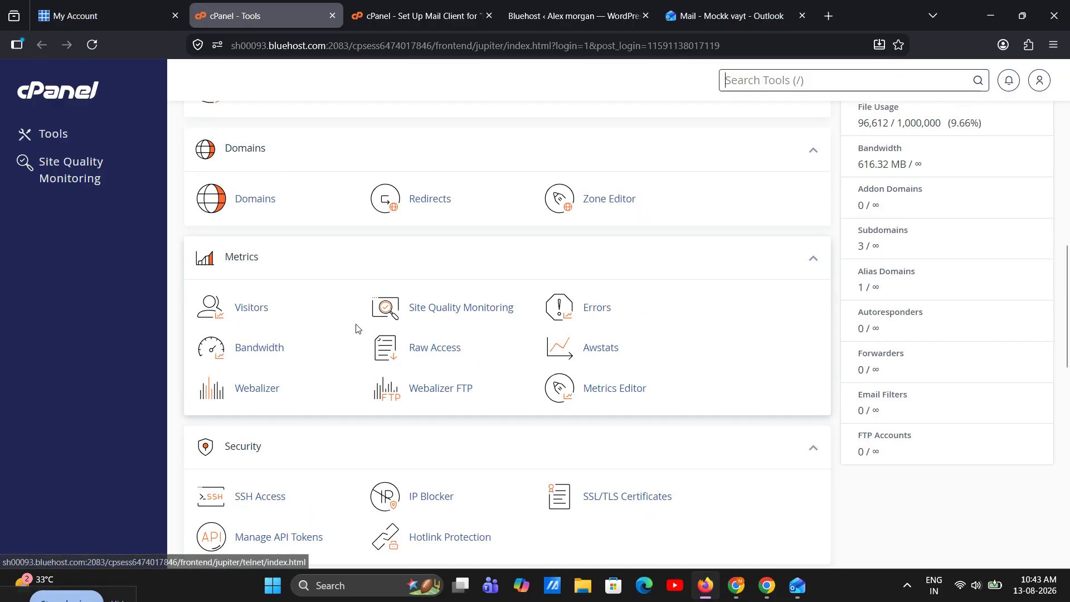
scroll(356, 323, up, 6)
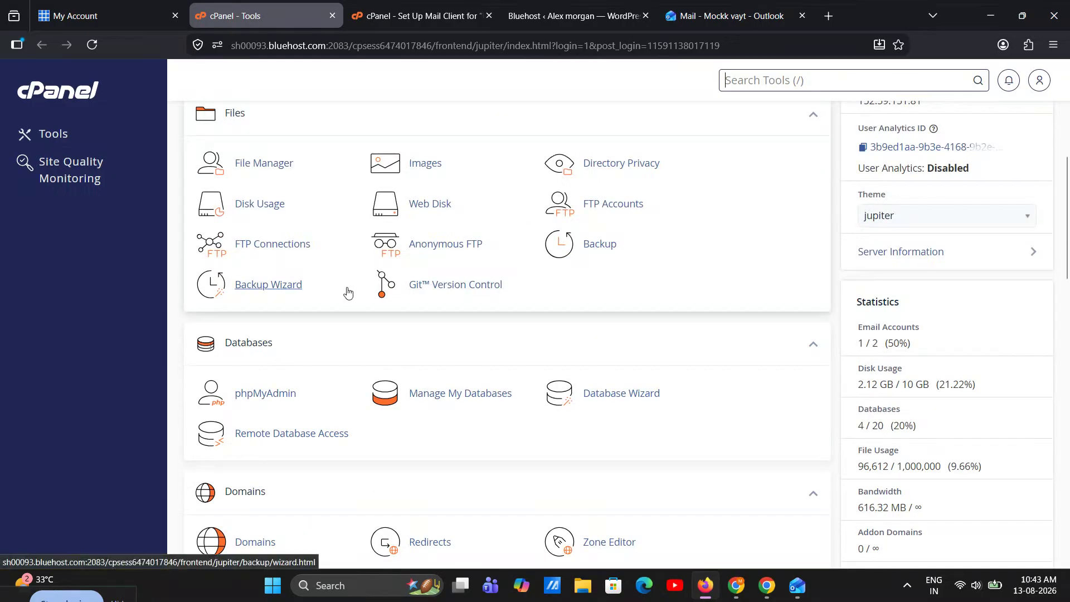
scroll(348, 291, up, 7)
scroll(402, 266, down, 10)
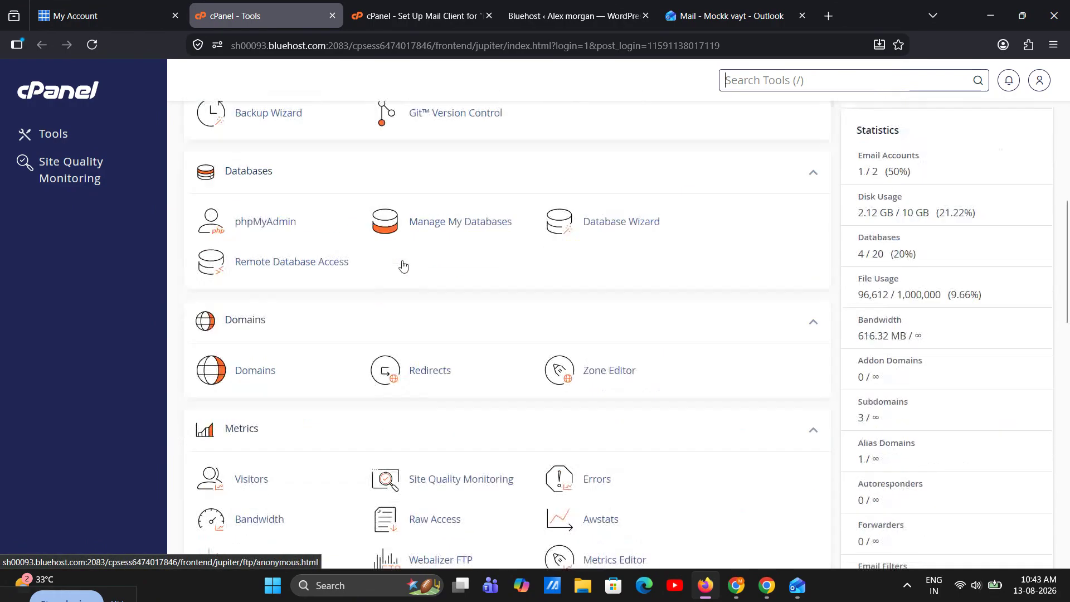
scroll(403, 266, down, 15)
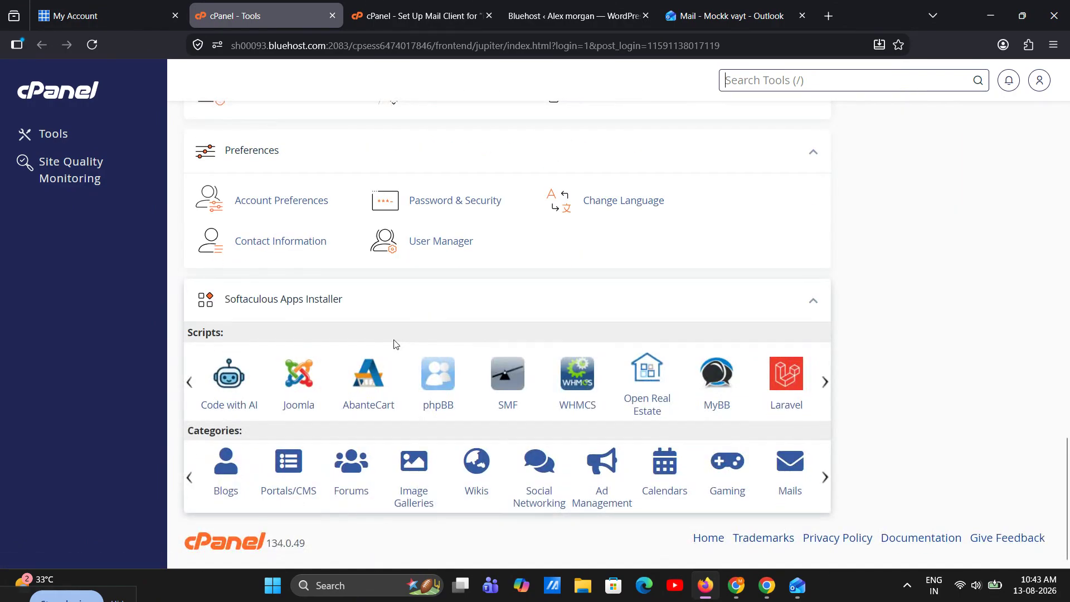
scroll(393, 341, up, 3)
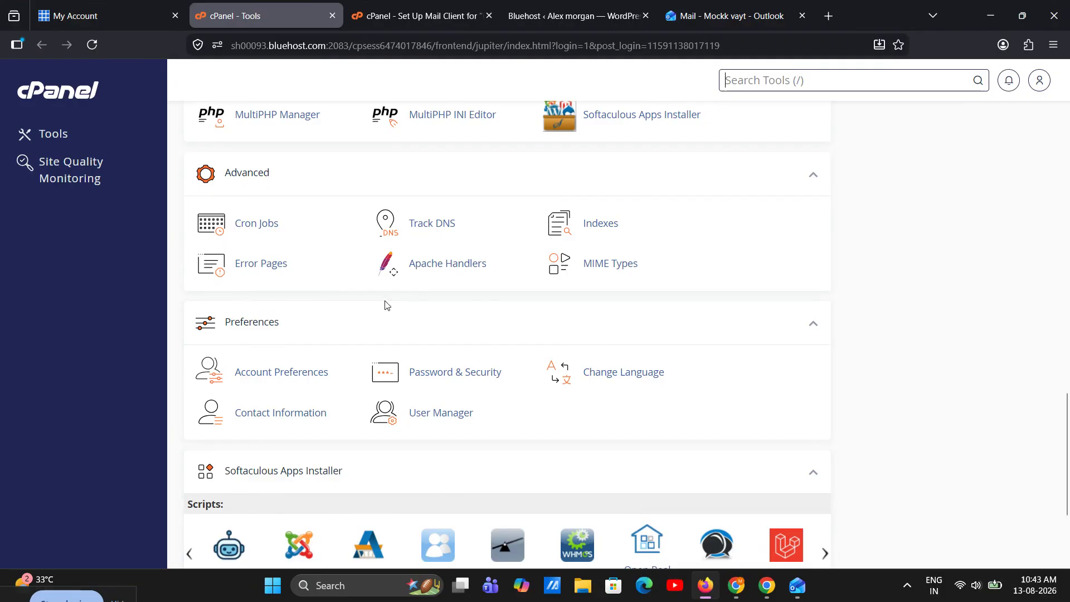
scroll(385, 304, up, 3)
click(452, 286)
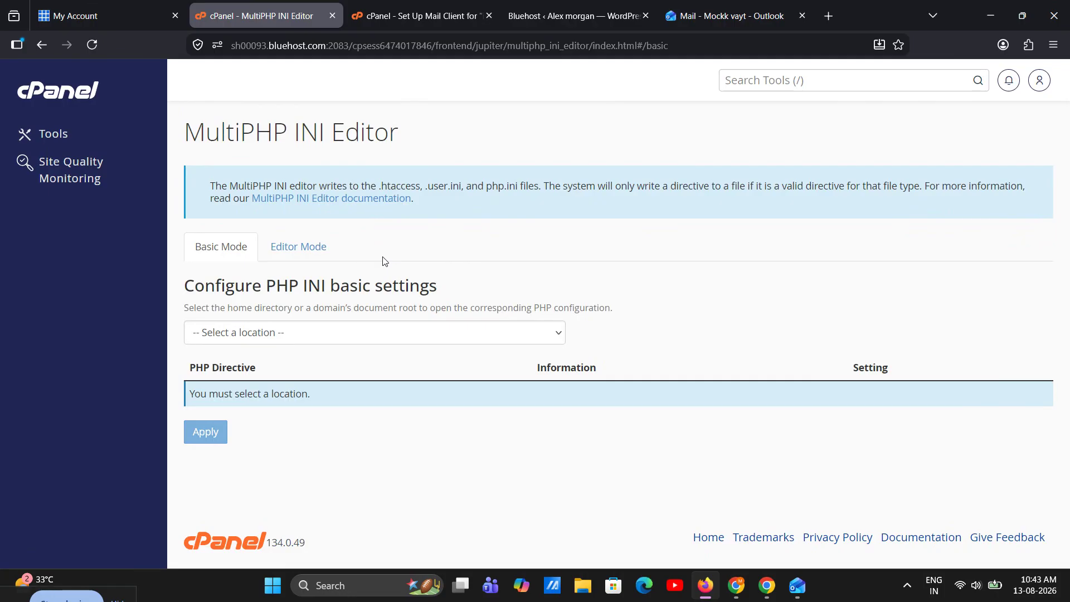
click(303, 330)
click(234, 374)
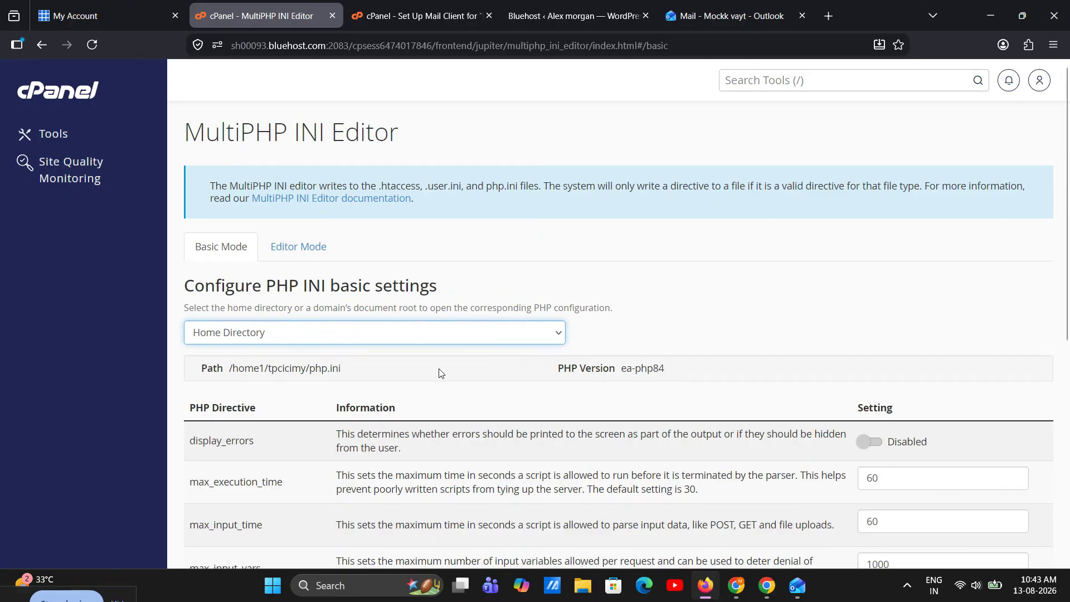
Examine the upload_max_filesize directive and its current setting for the Home Directory.
scroll(441, 370, down, 5)
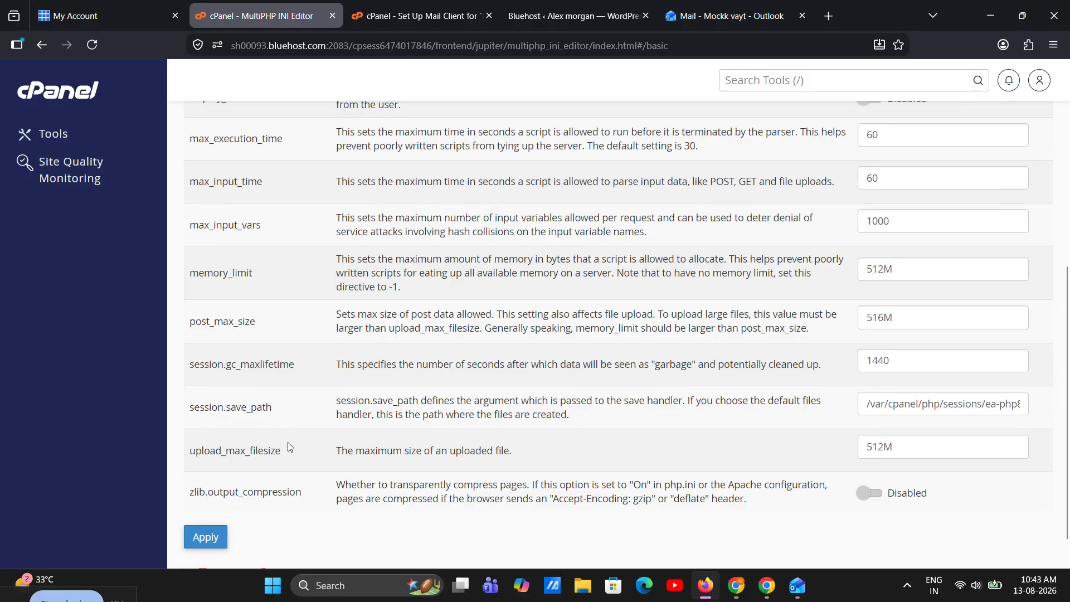
drag(283, 451, 191, 453)
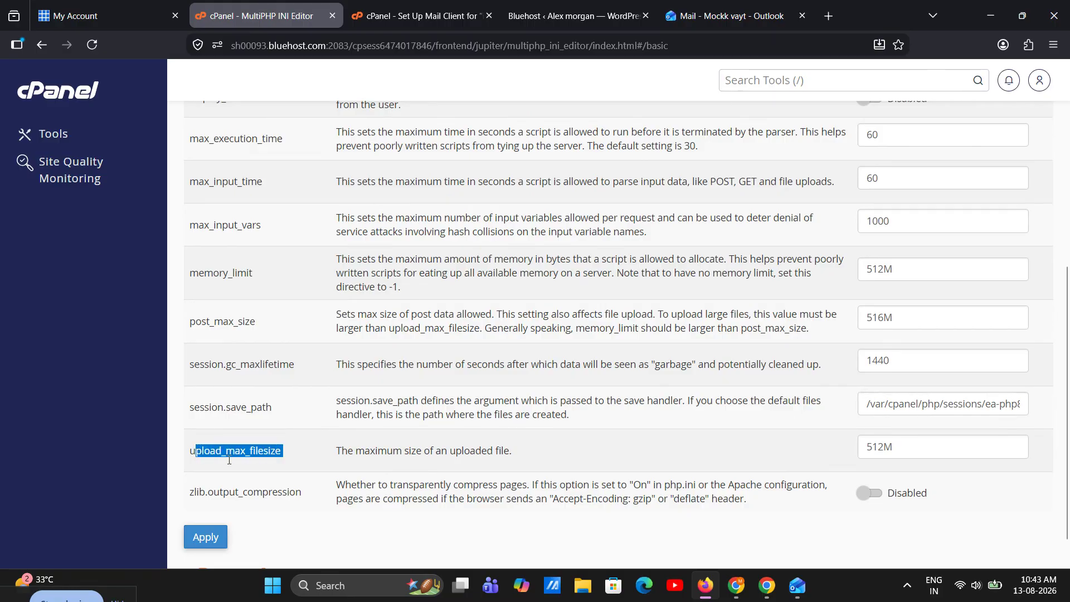
click(300, 451)
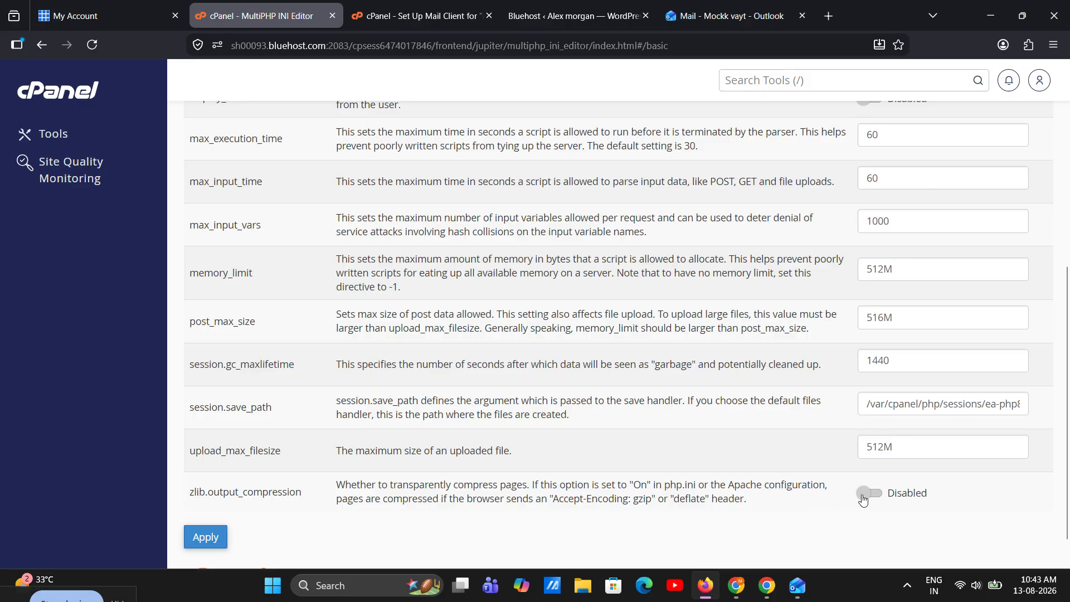
click(899, 443)
drag(894, 446, 863, 447)
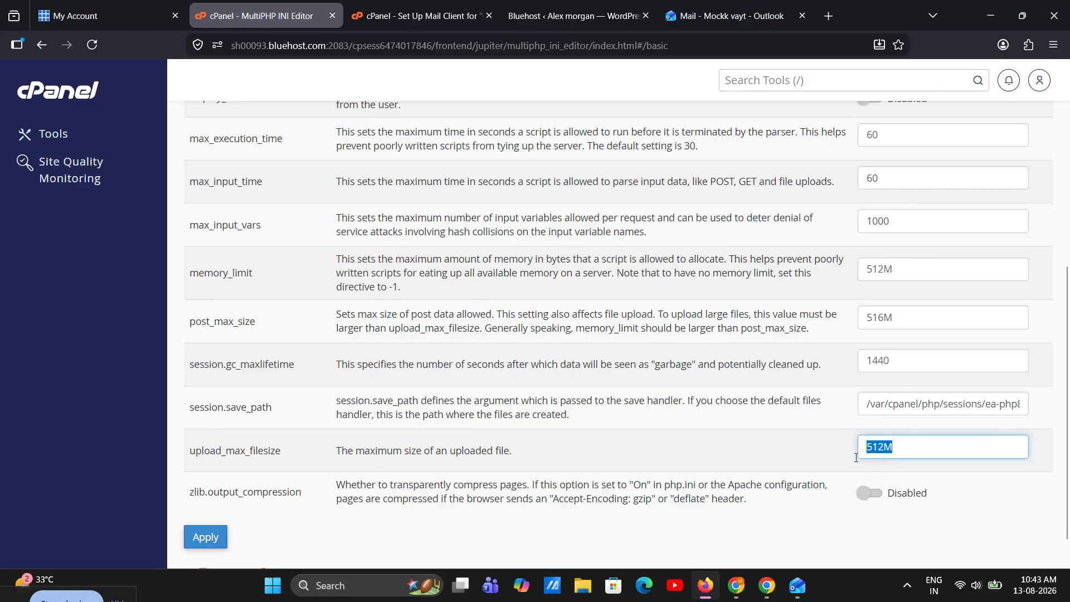
click(883, 447)
Examine the post_max_size directive and compare its setting with that of upload_max_filesize.
scroll(719, 452, up, 3)
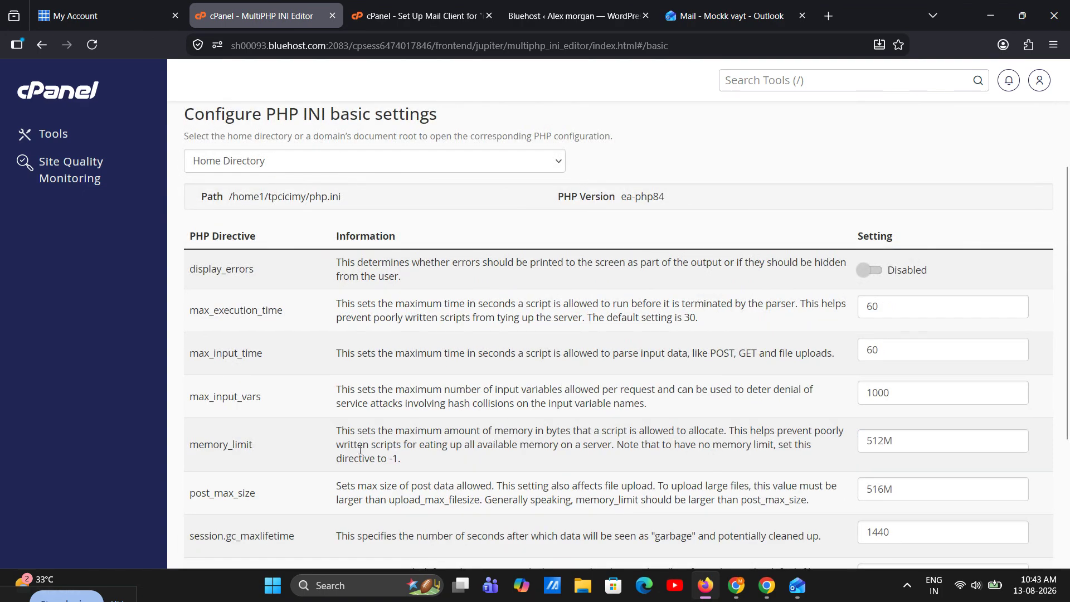
drag(891, 489, 848, 493)
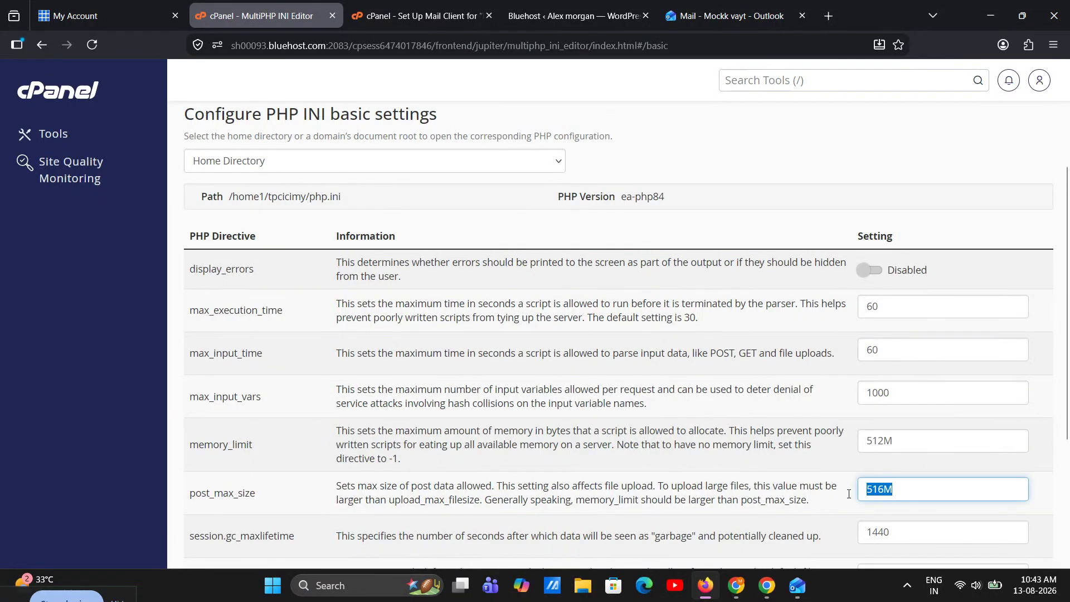
drag(275, 493, 180, 496)
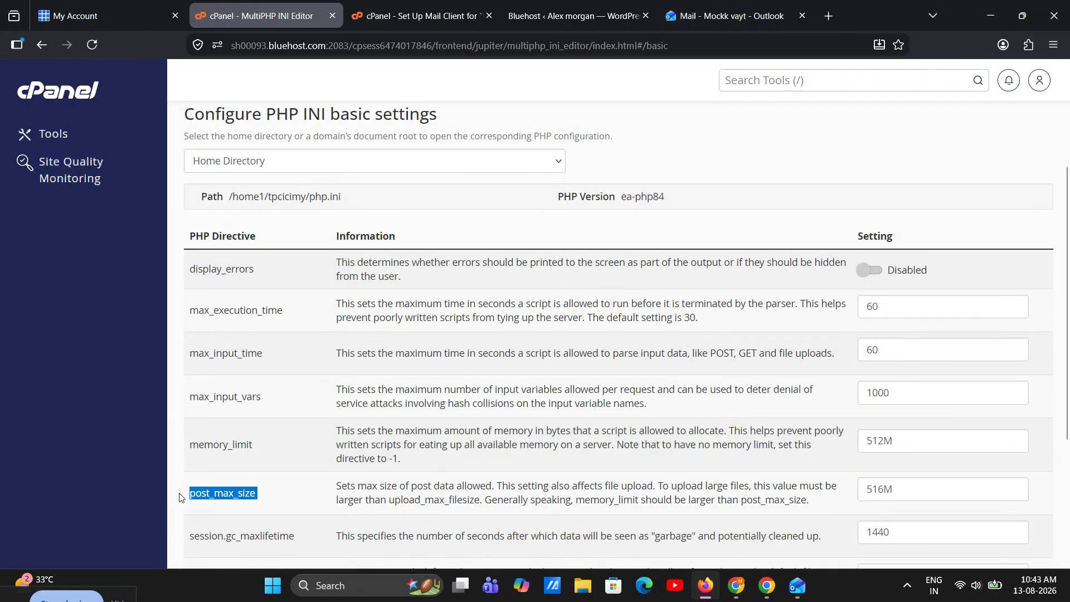
scroll(526, 398, down, 3)
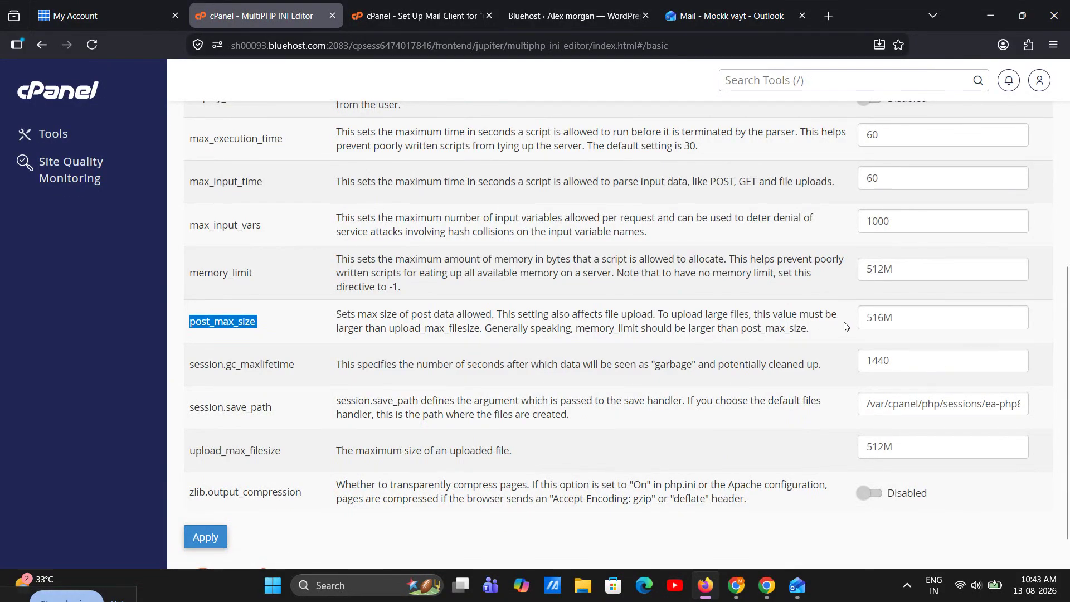
click(865, 312)
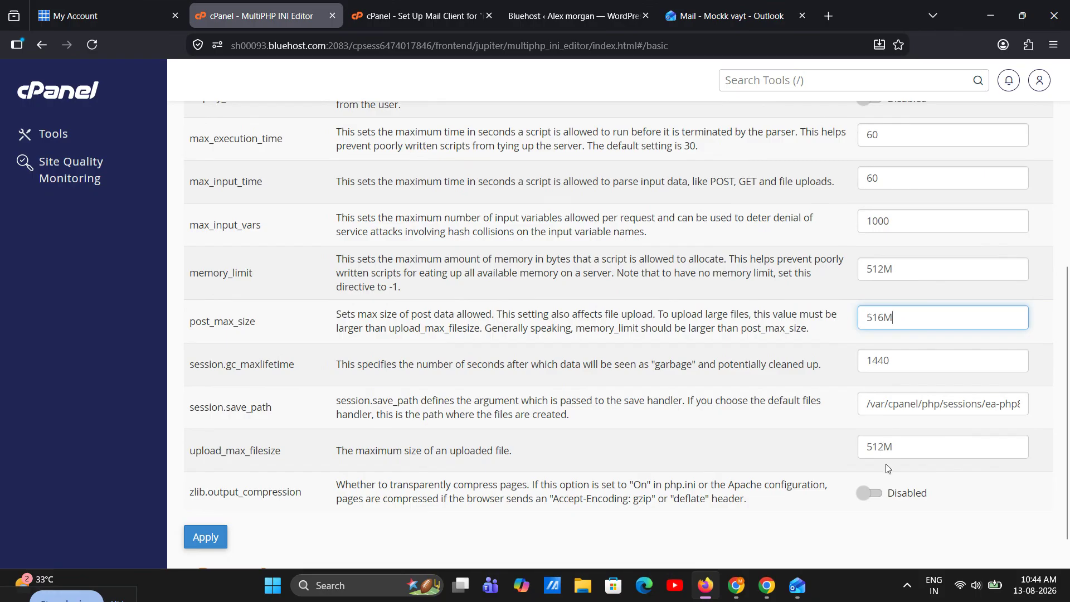
drag(884, 447, 864, 446)
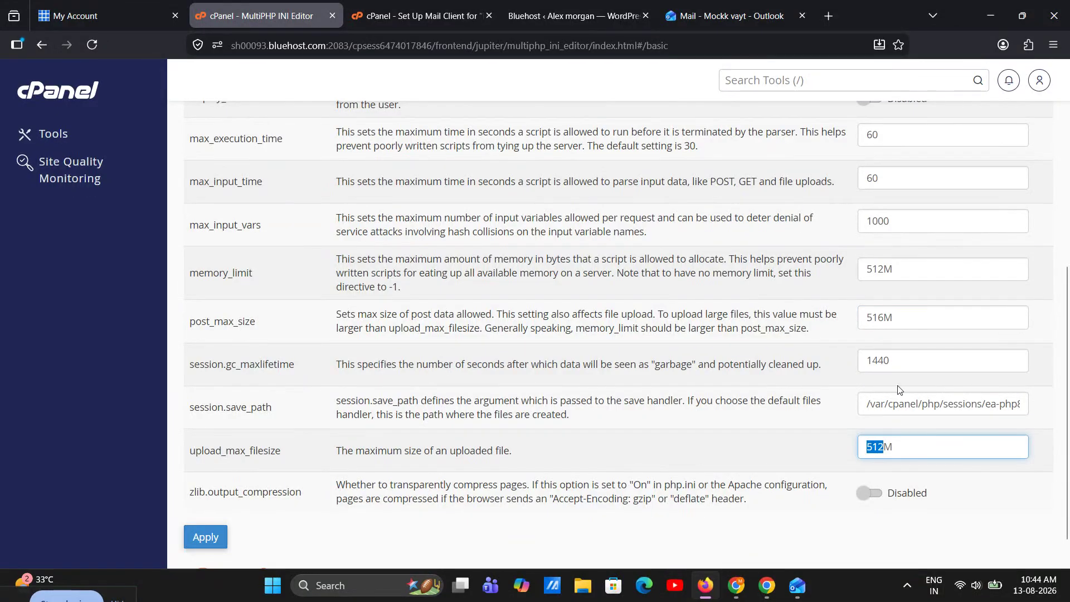
drag(884, 317, 865, 317)
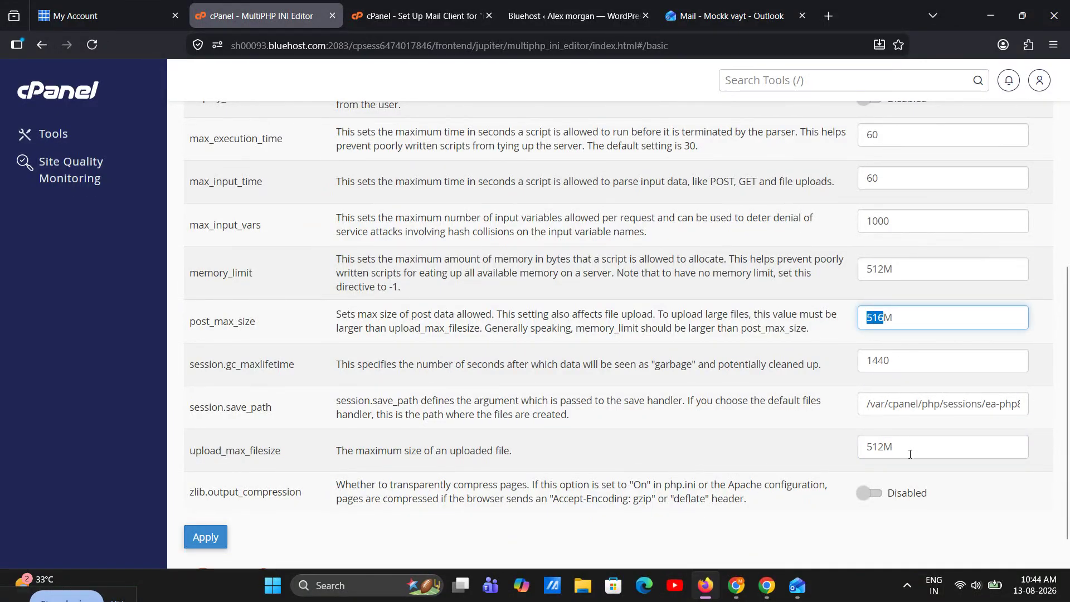
click(800, 540)
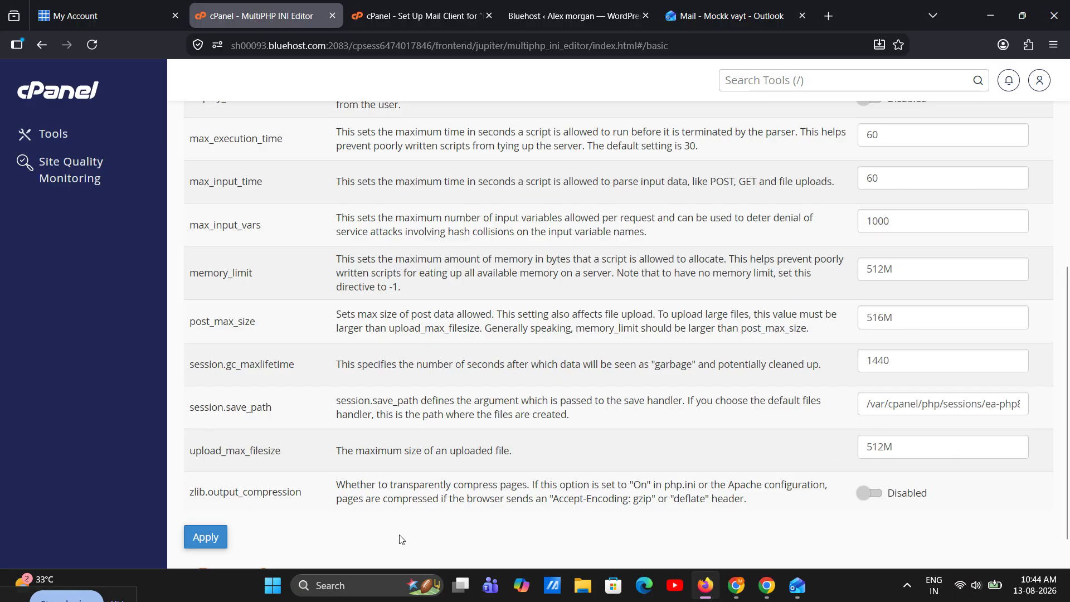
Apply the basic PHP INI settings for the Home Directory.
click(215, 536)
scroll(530, 427, up, 5)
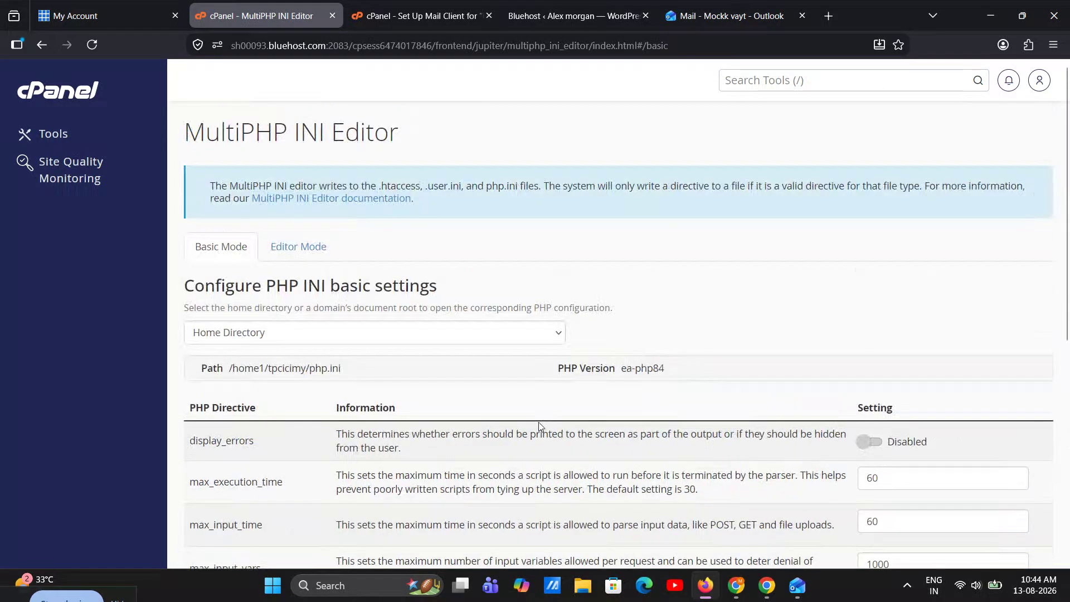
drag(401, 132, 181, 132)
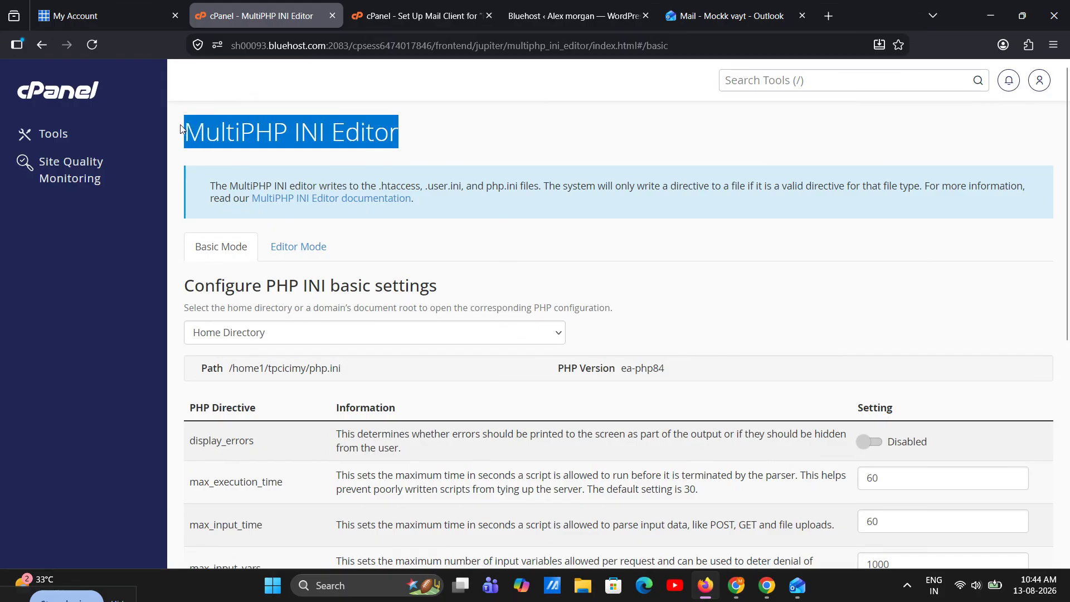
scroll(528, 405, down, 3)
scroll(528, 405, down, 3)
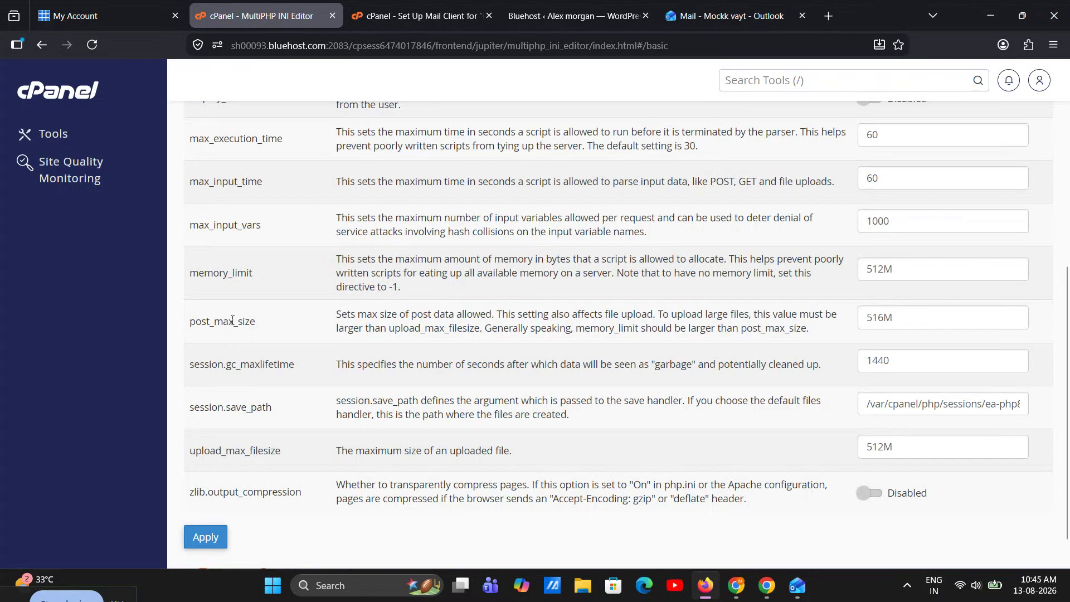
scroll(231, 328, up, 2)
scroll(232, 340, down, 2)
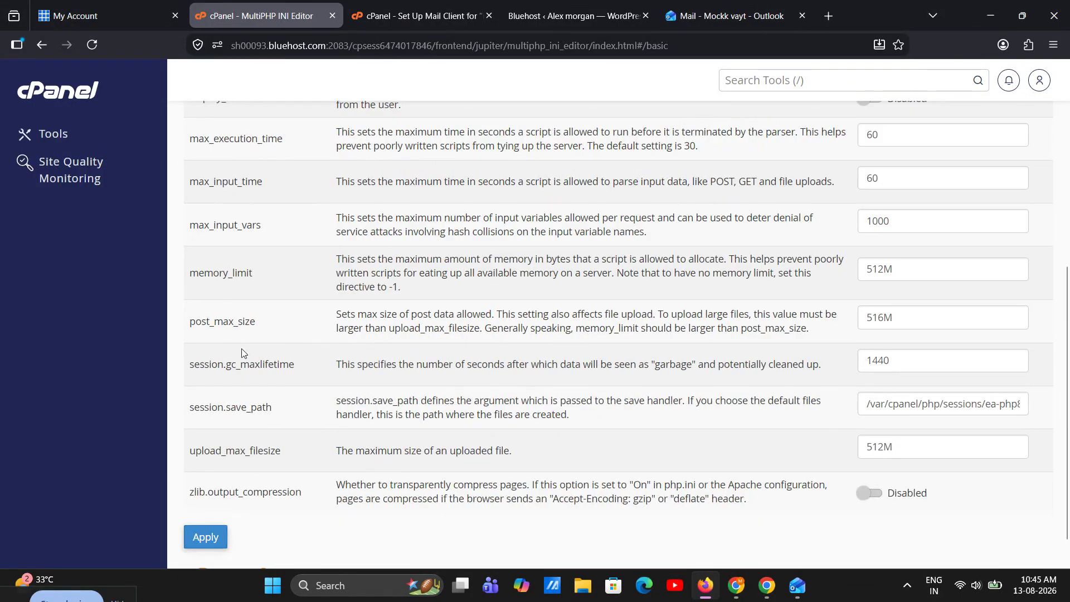